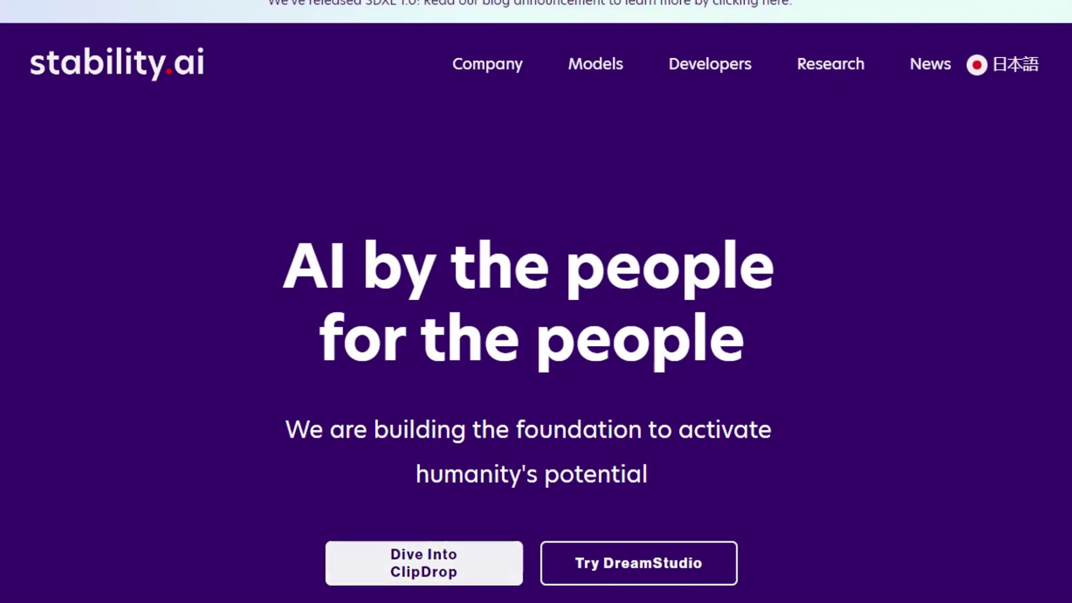
Step: Open ClipDrop from the Stability AI site and review Stable Diffusion XL's style, aspect ratio, negative prompt and version options
click(424, 563)
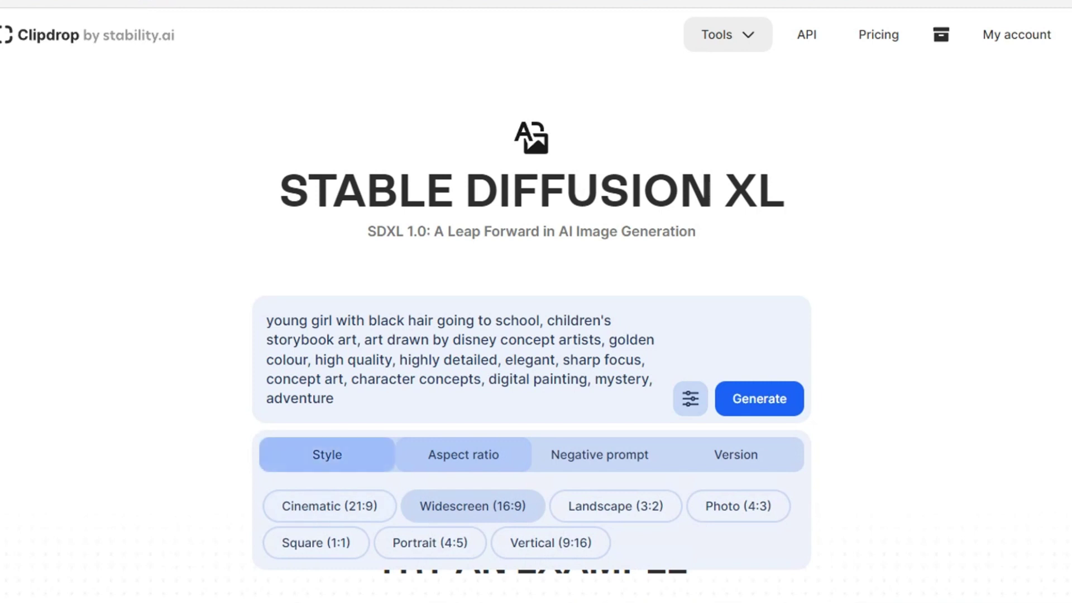
click(327, 455)
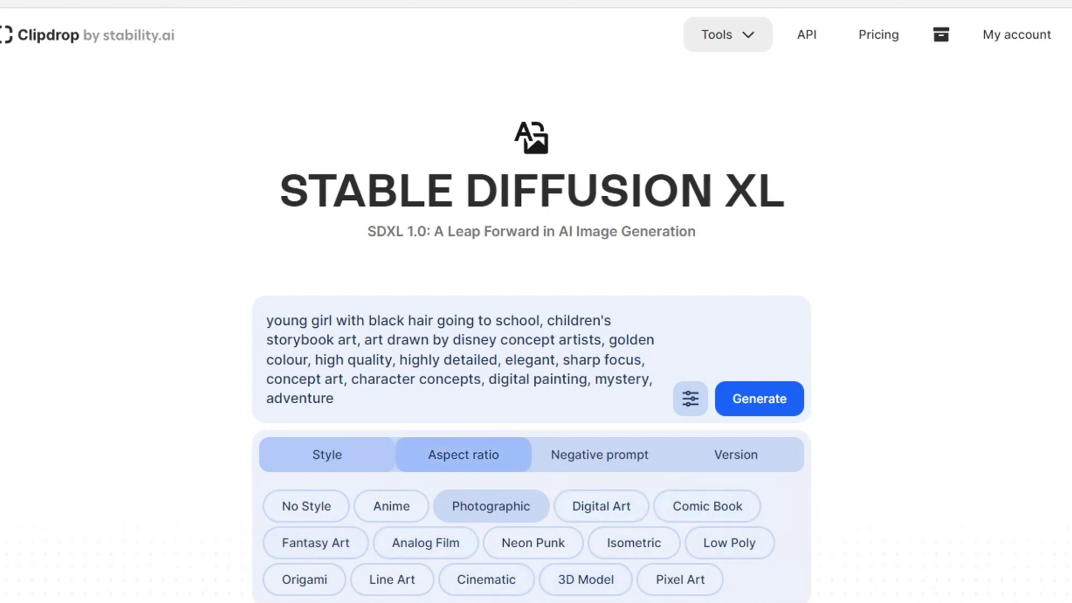
click(463, 455)
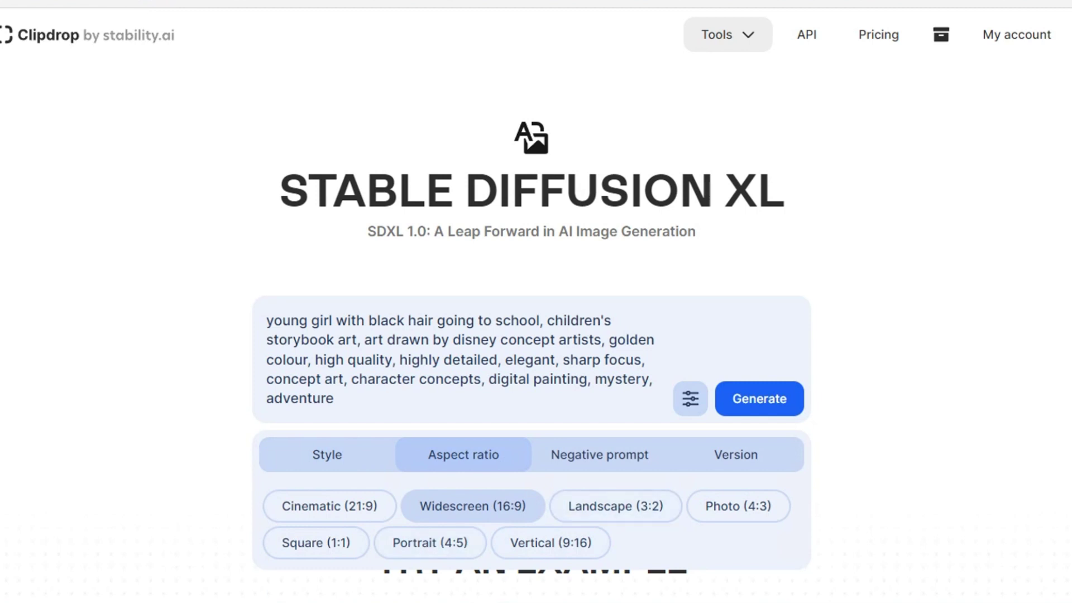
click(600, 454)
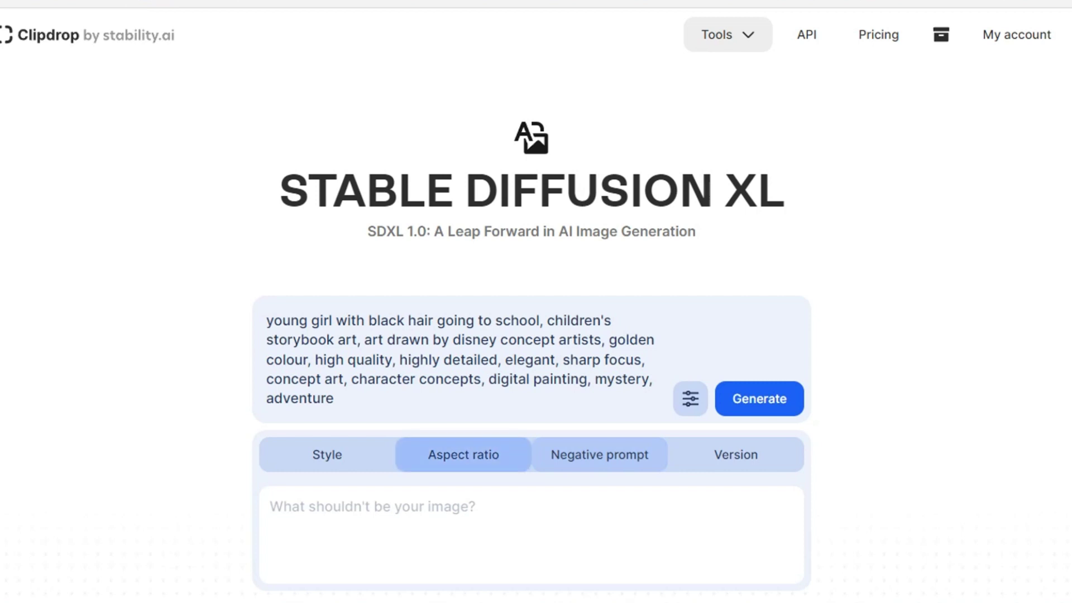
click(464, 455)
click(735, 455)
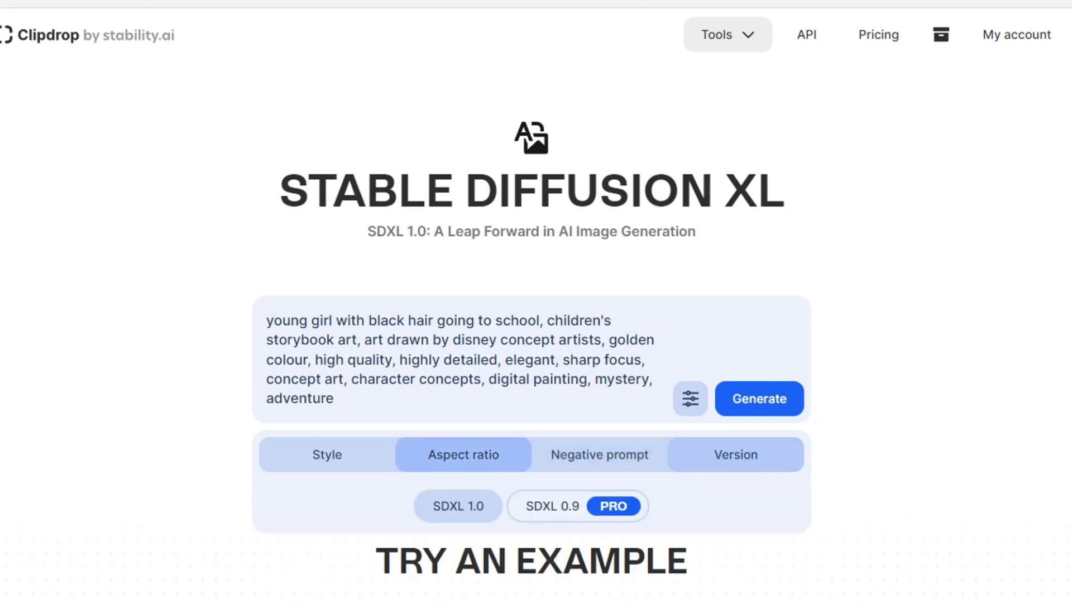
click(599, 455)
click(463, 454)
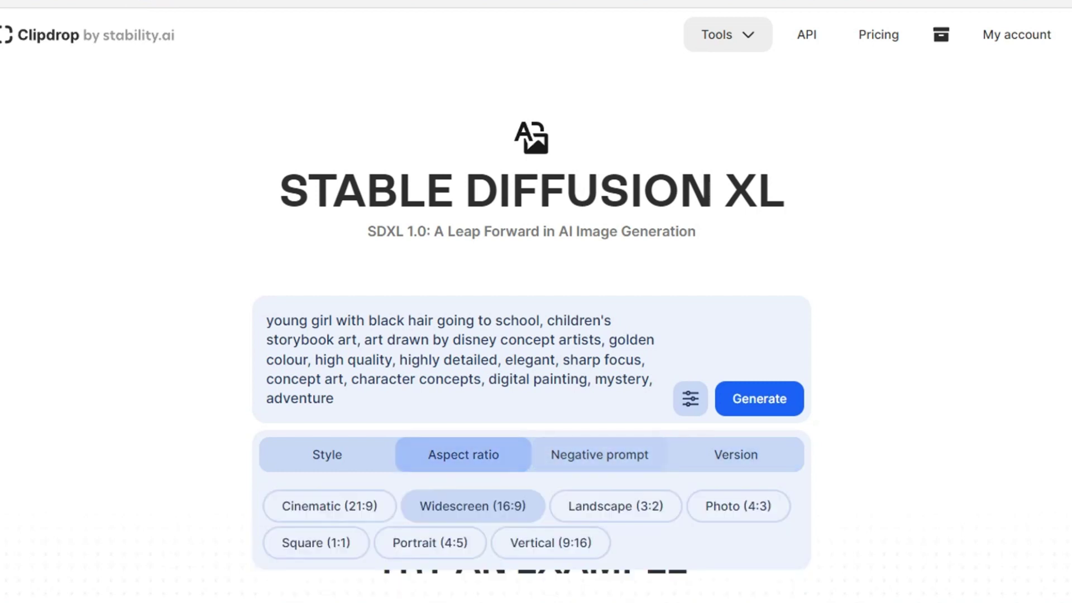
Step: Generate images from the young girl going to school prompt without subscribing and look through the generated images
click(759, 399)
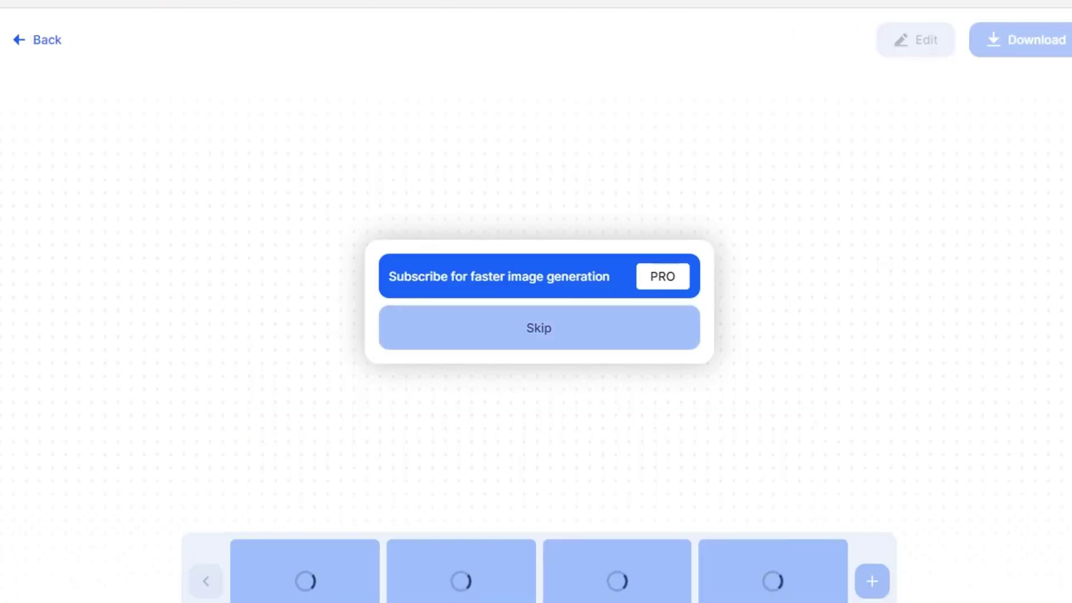
click(538, 328)
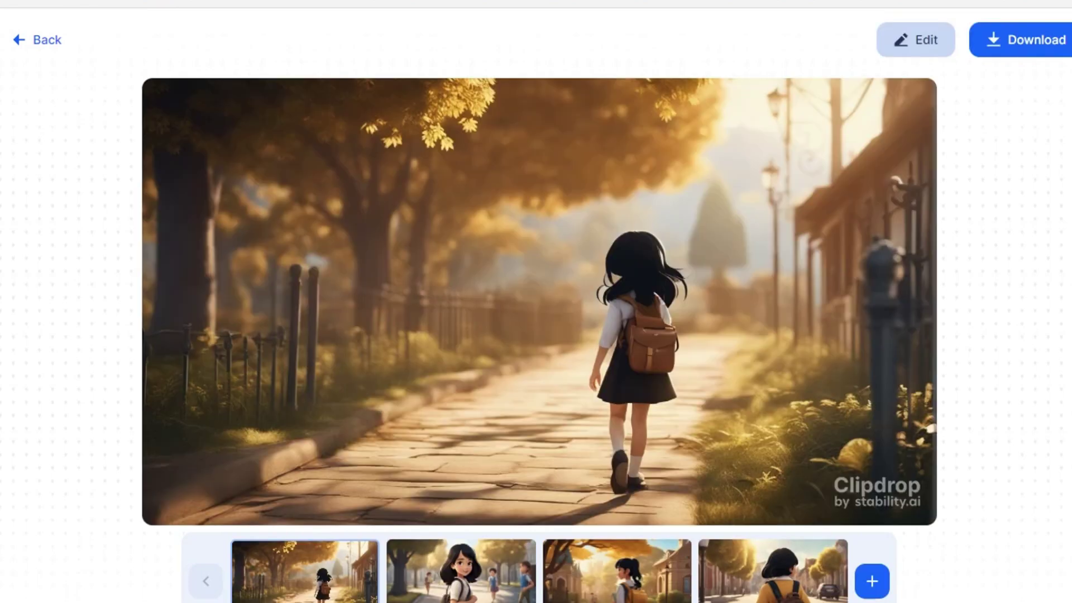
click(473, 552)
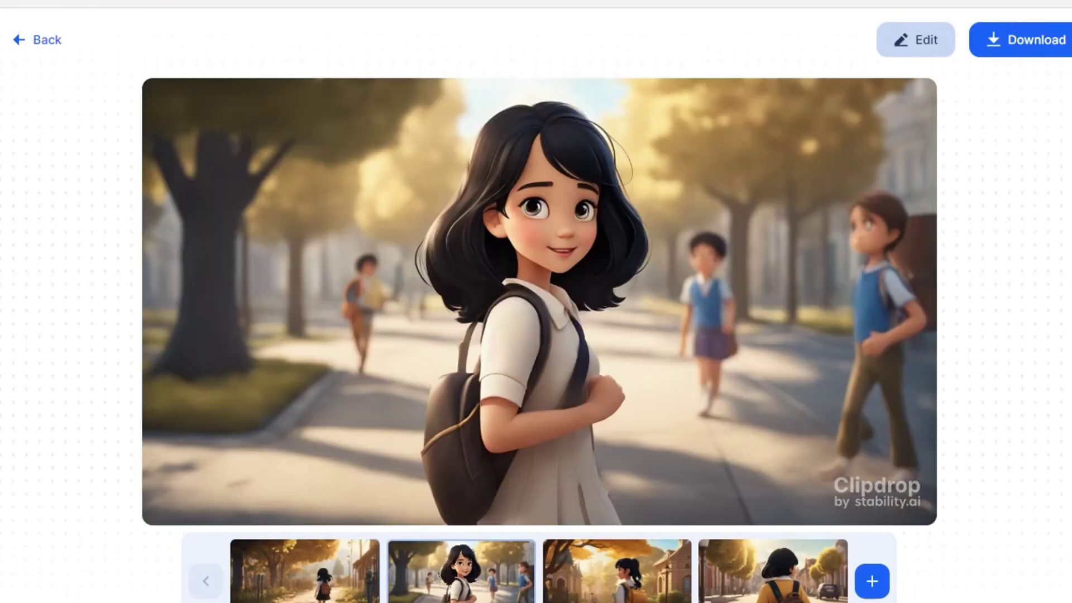
key(Right)
key(Right)
key(Right)
key(Right)
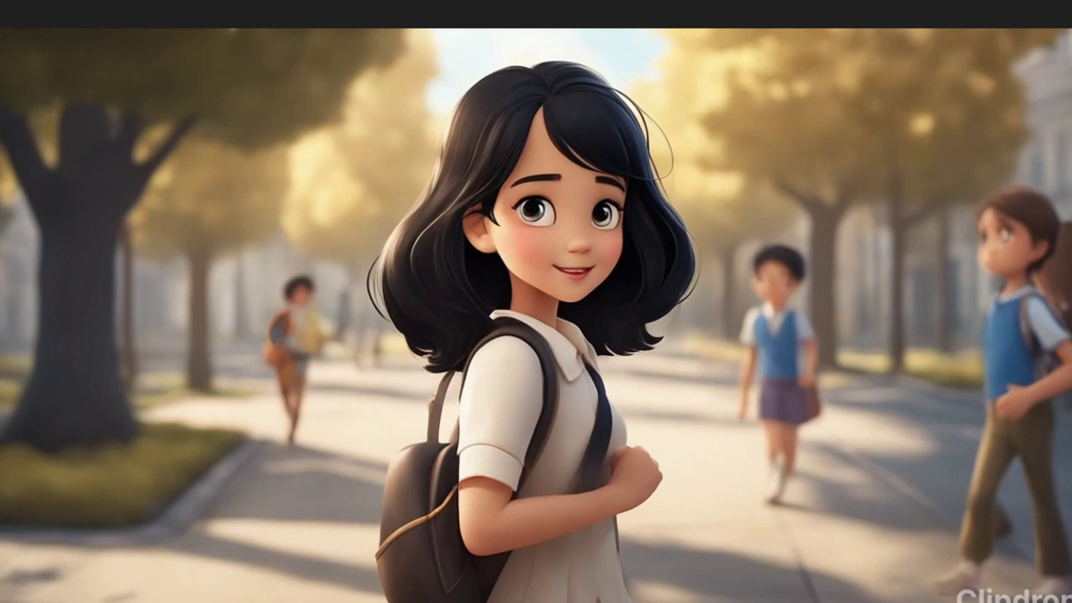
Step: Shorten the end of the image prompt so it finishes with "character concepts, adventure, disney cartoon style"
double_click(299, 398)
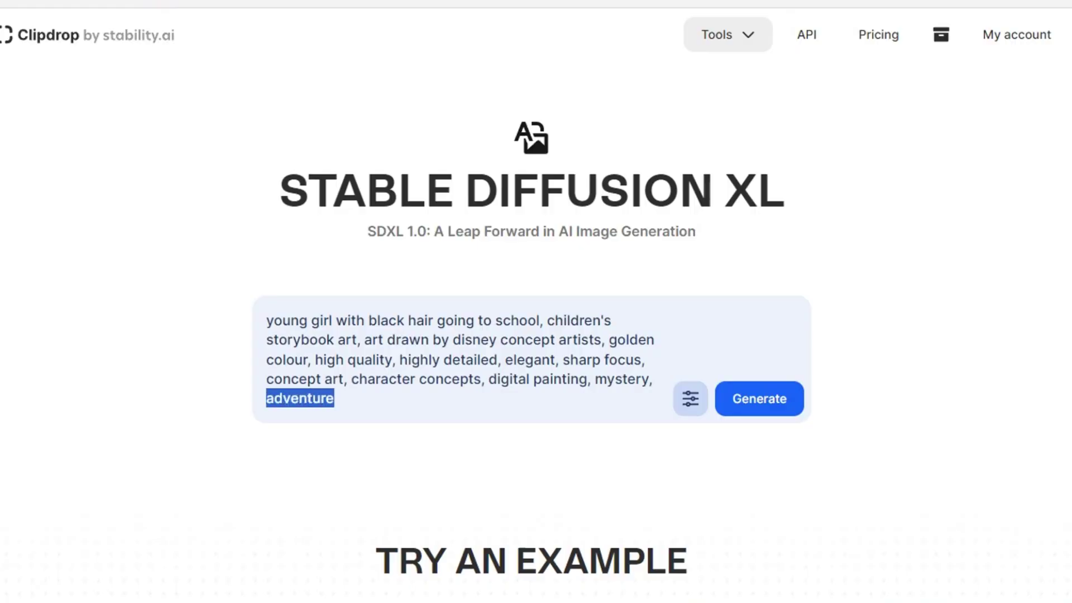
key(End)
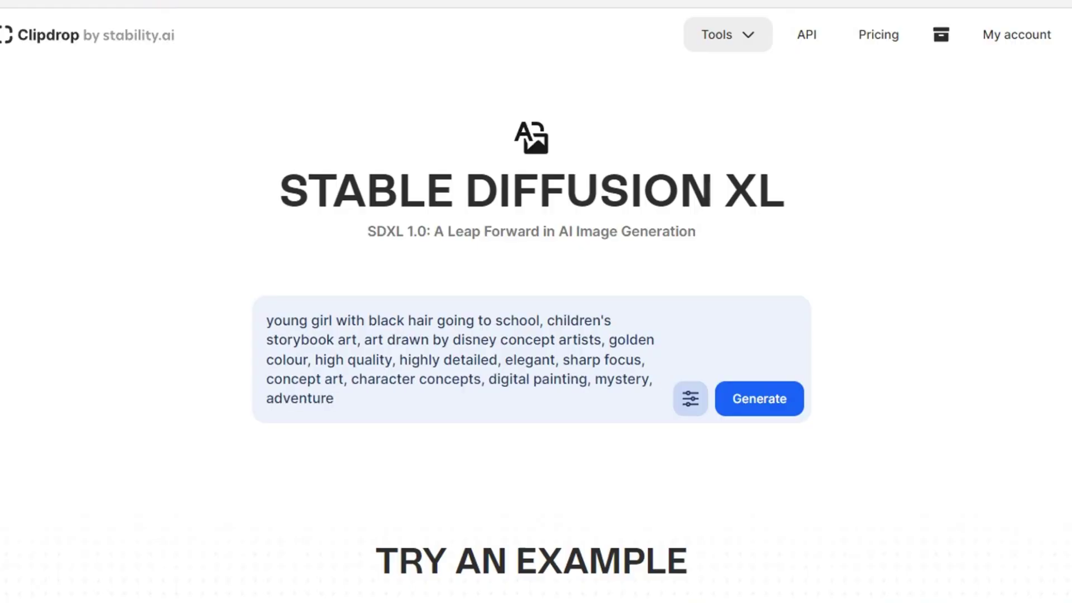
text(, disney cartoon style)
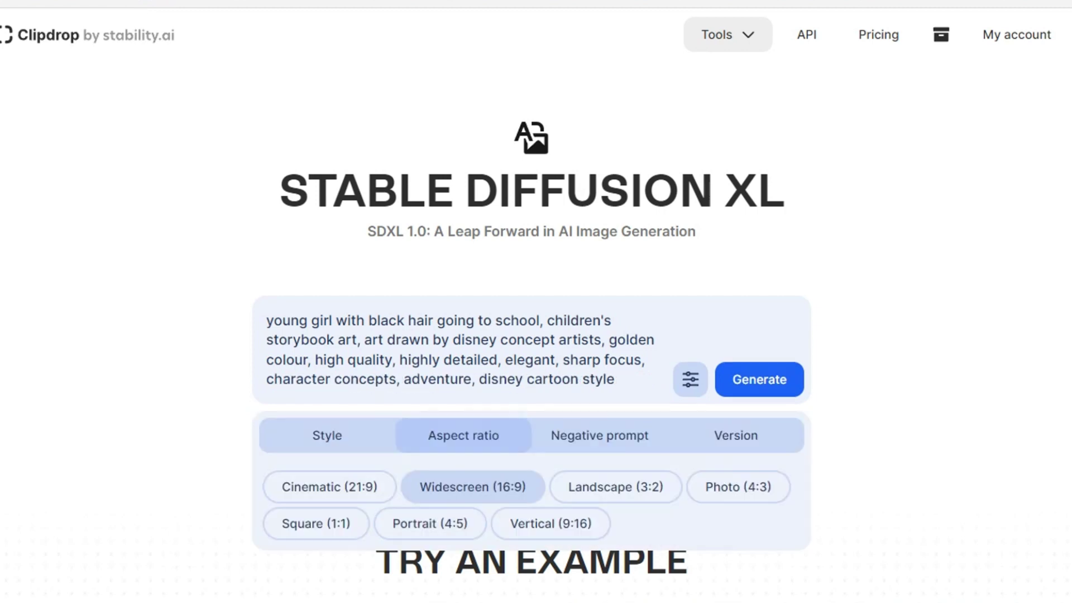
Step: Choose the Cinematic style for the revised prompt and generate a new set of images
click(327, 435)
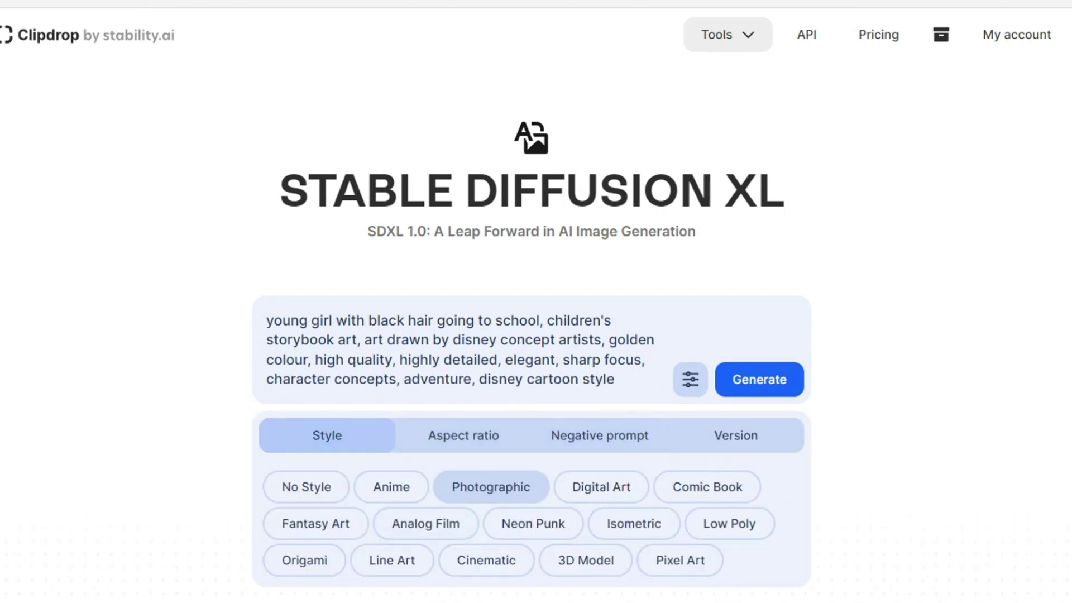
click(487, 560)
click(463, 436)
click(760, 379)
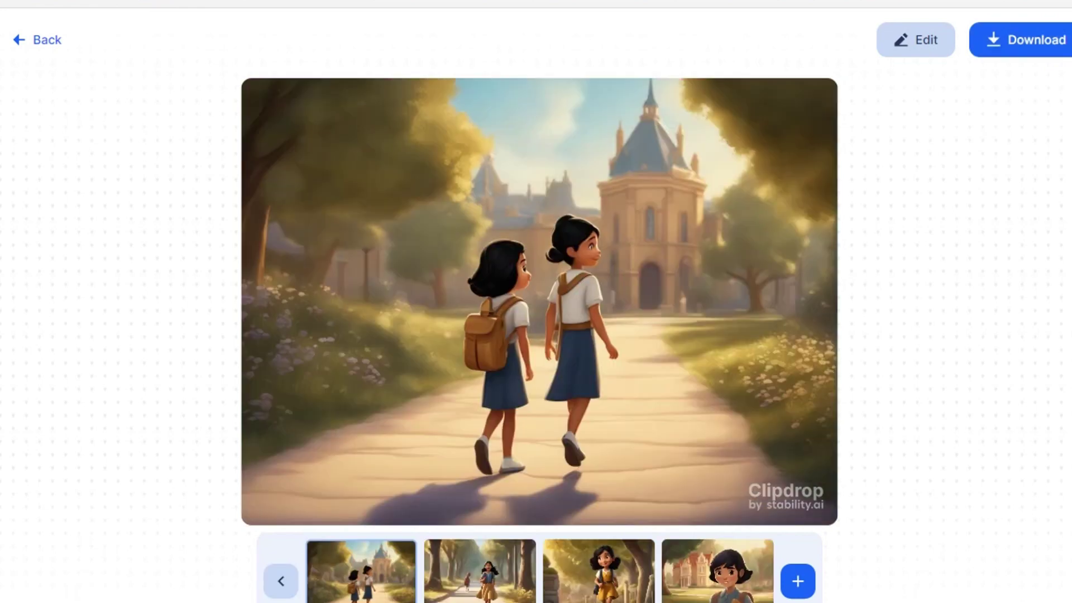
Step: Examine the generated image sets of the cartoon schoolgirl, the woman in the convenience store and the bob-haired portraits
key(Right)
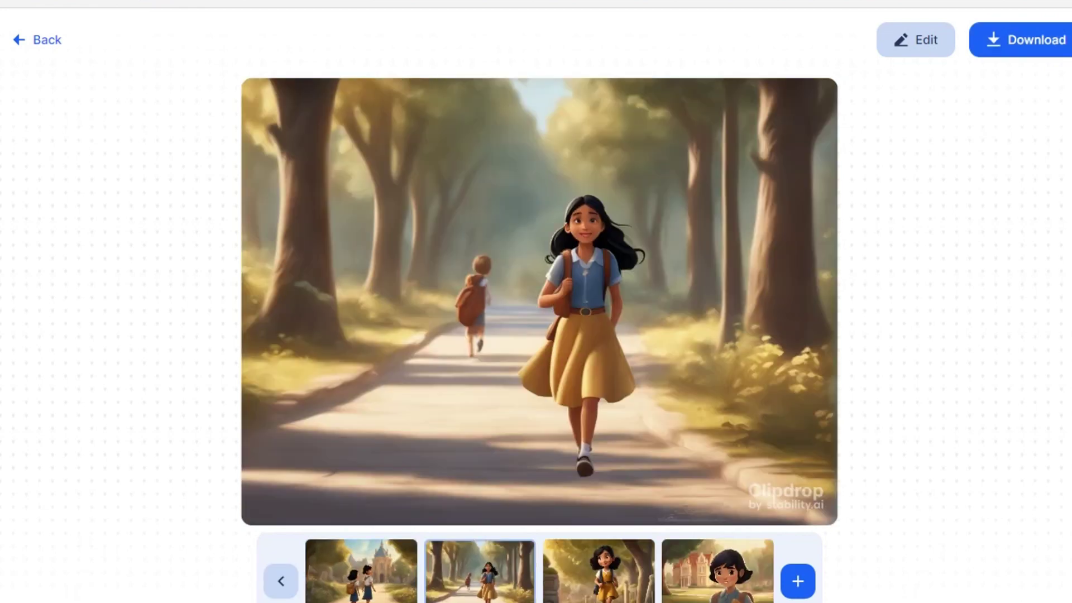
key(Right)
key(Right)
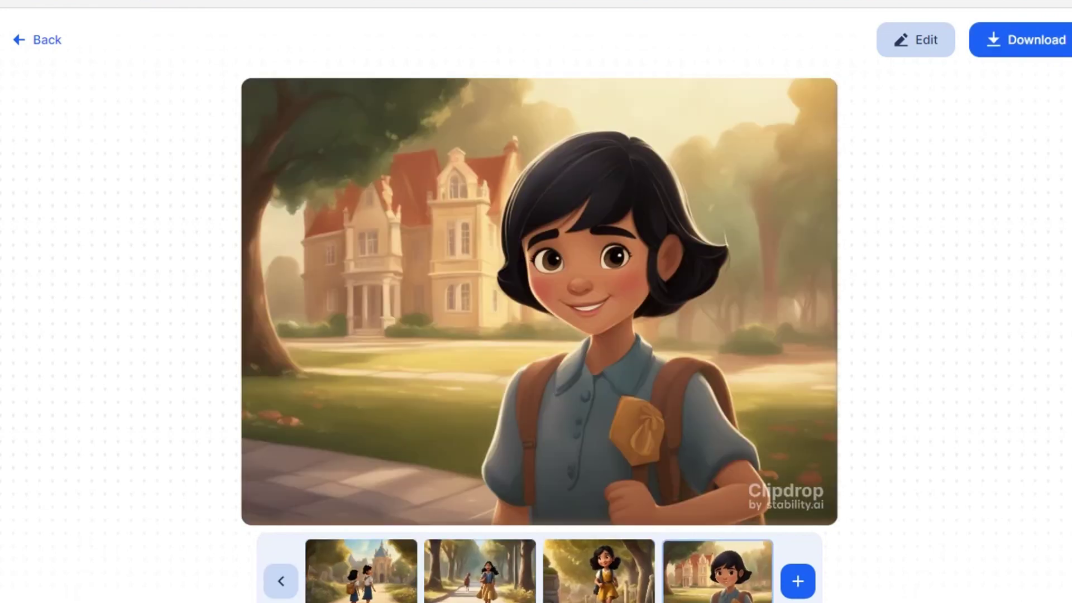
key(Right)
click(599, 581)
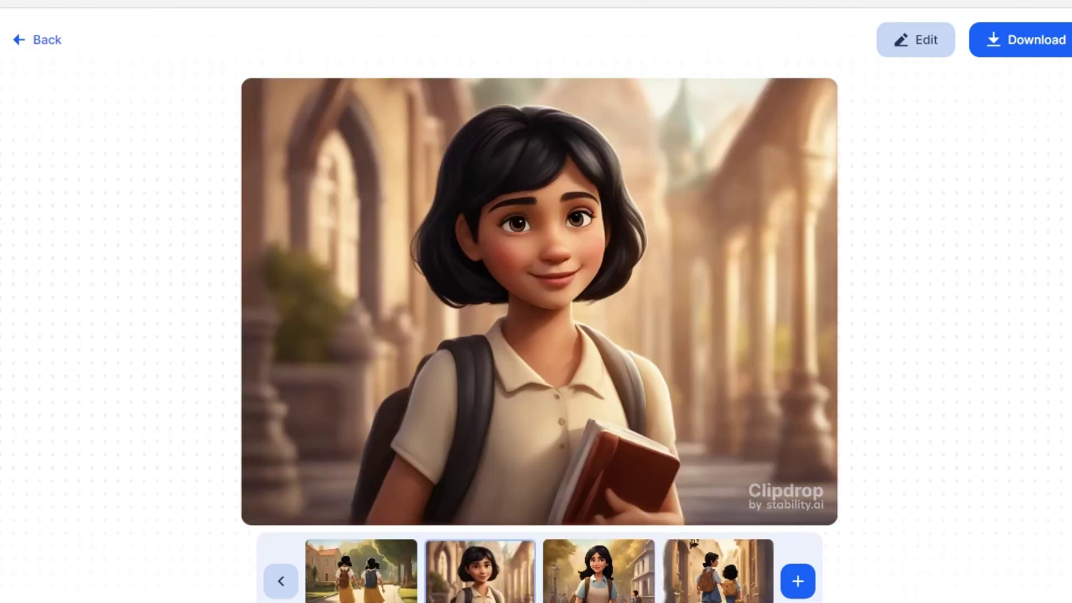
click(599, 581)
click(718, 580)
key(Right)
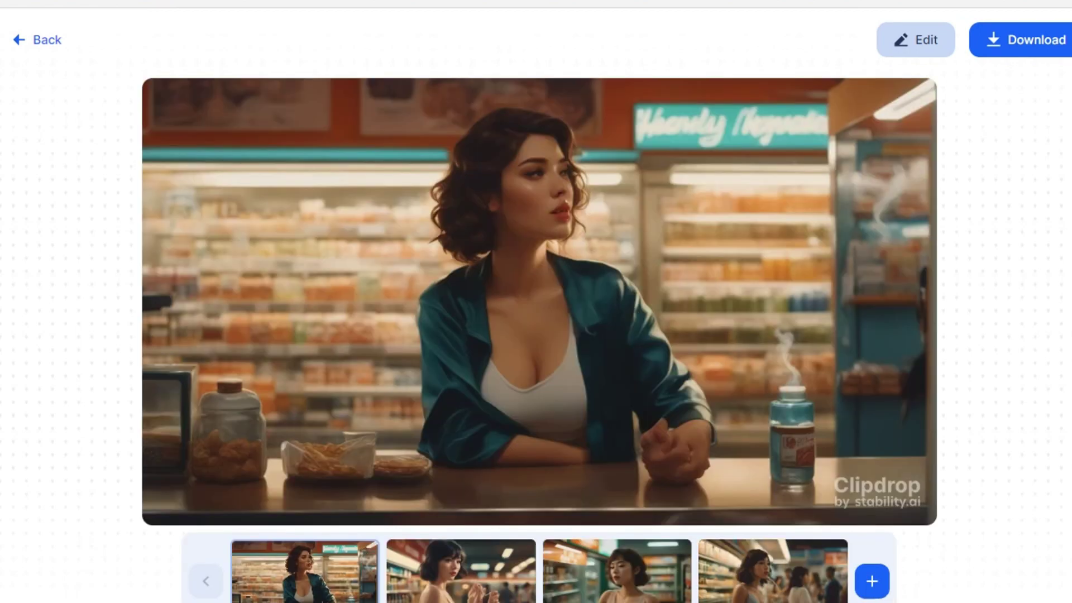
key(Right)
key(Right)
key(Right)
key(Right)
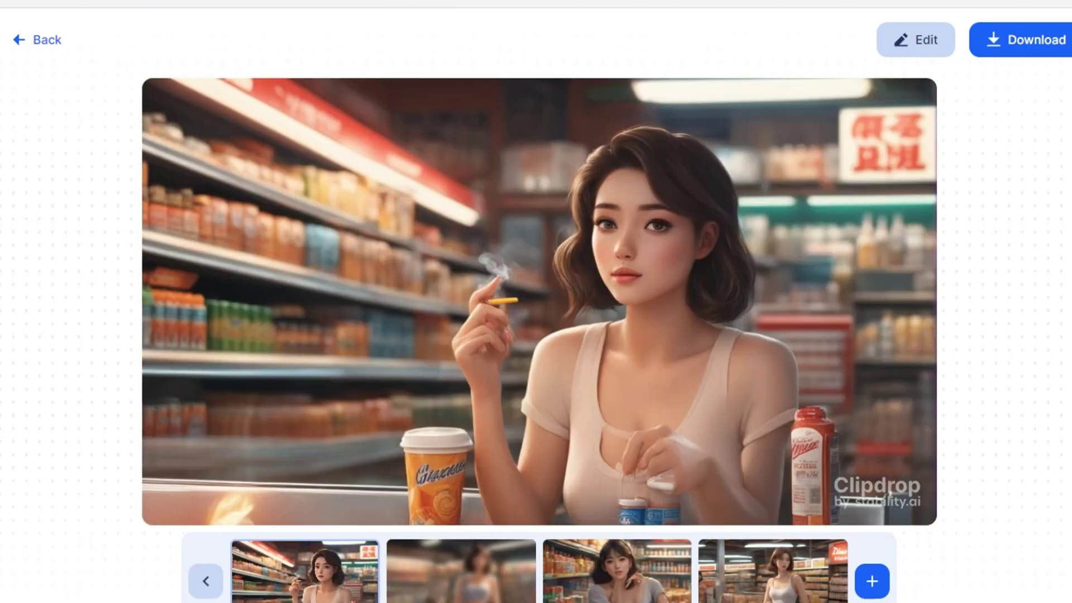
key(Right)
key(Right)
key(Right)
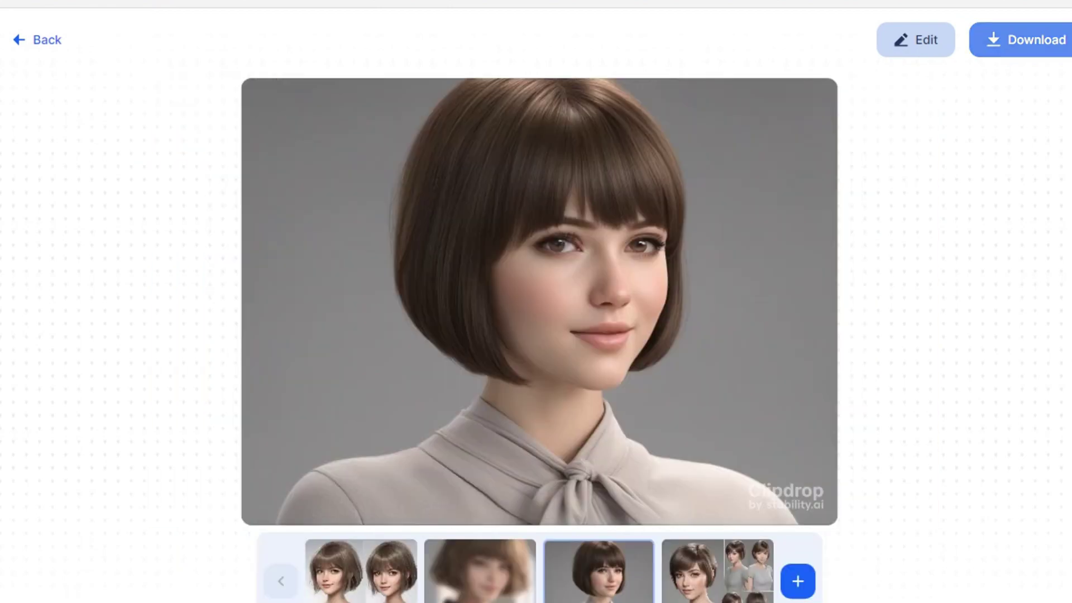
key(Right)
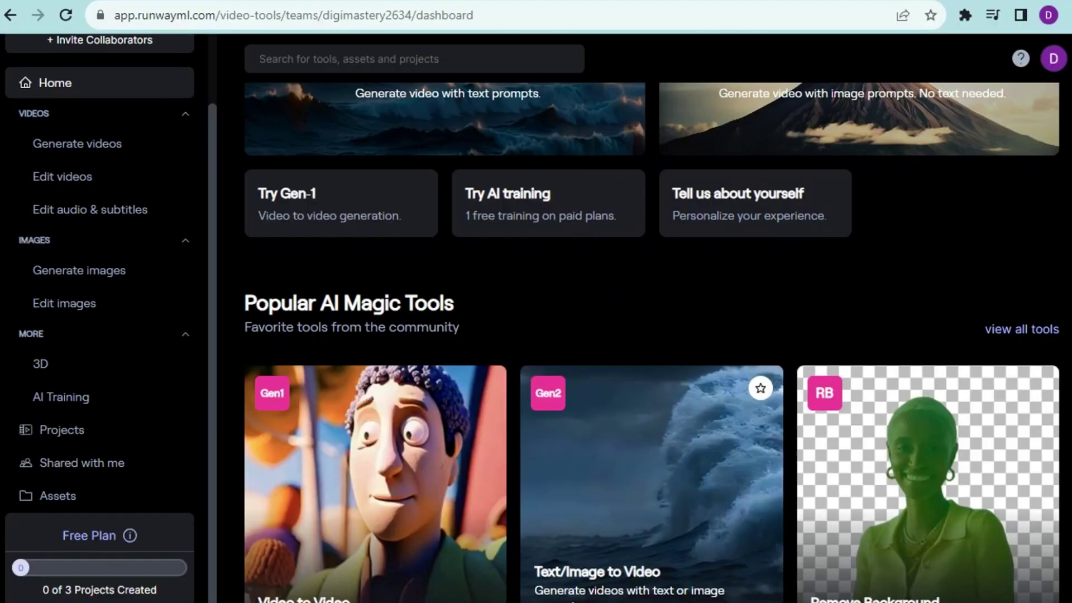
Step: In Runway, open the Gen-2 Text/Image to Video tool, upload the cartoon schoolgirl image and generate a video from it
click(652, 475)
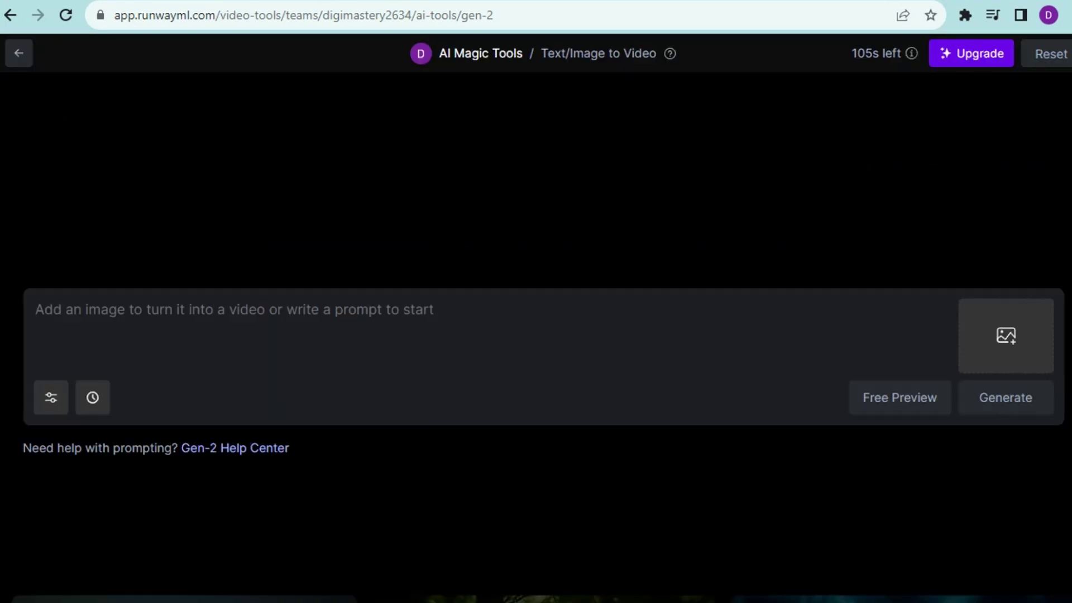
click(1006, 336)
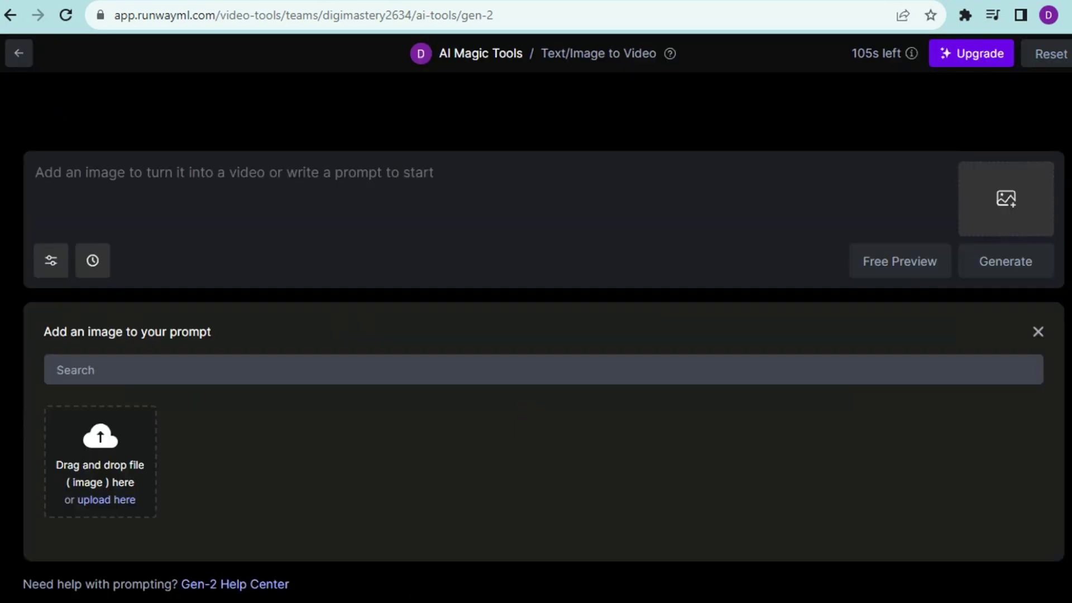
click(106, 499)
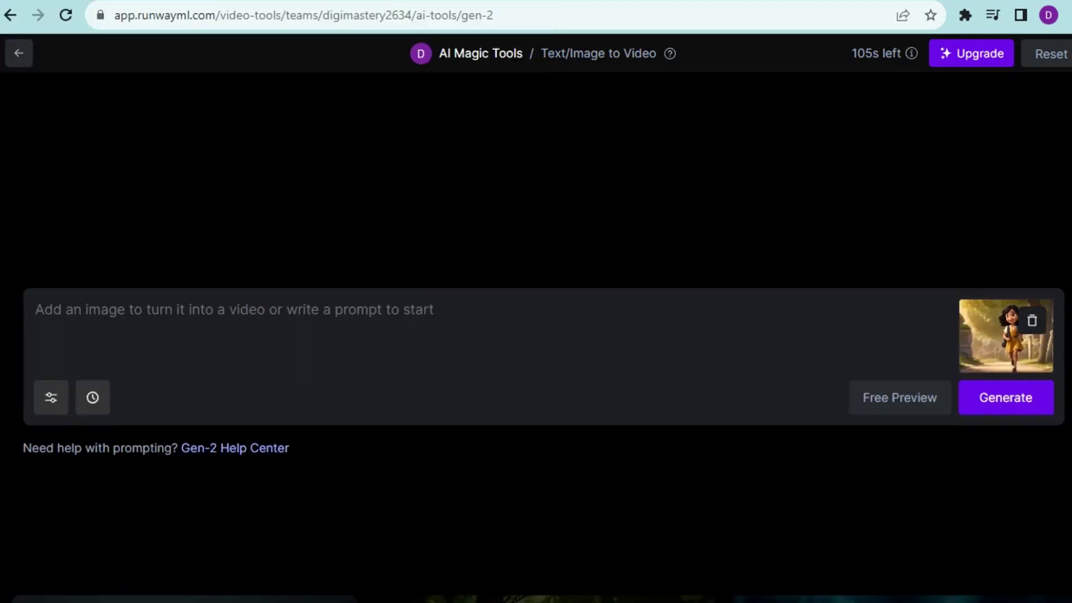
click(1006, 398)
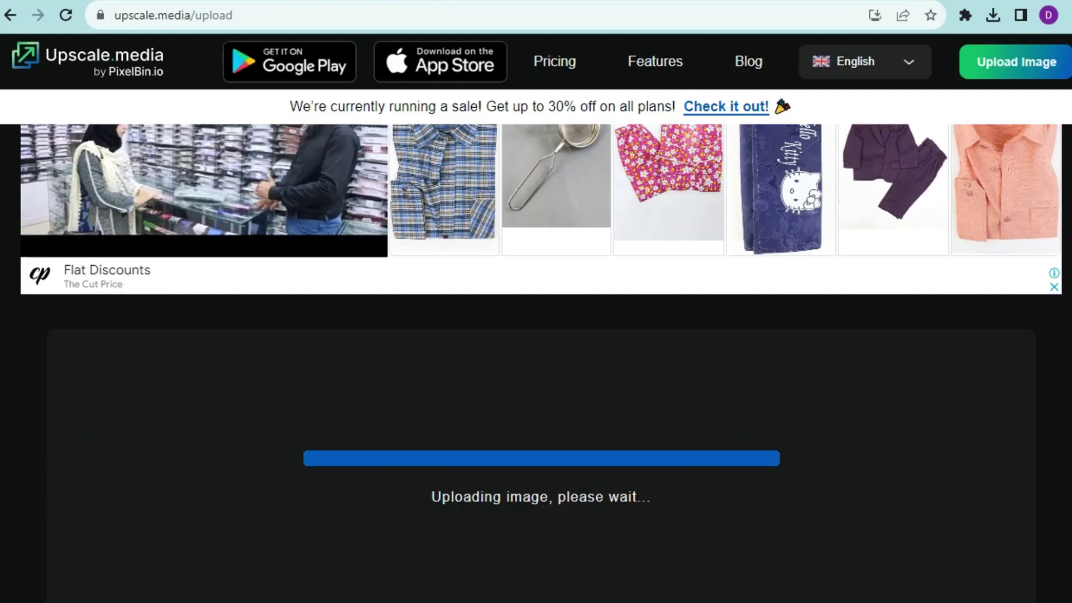
Step: On Upscale.media, compare the normal and AI 2x upscaling of the image of the red-haired woman on the log
scroll(302, 391, down, 2)
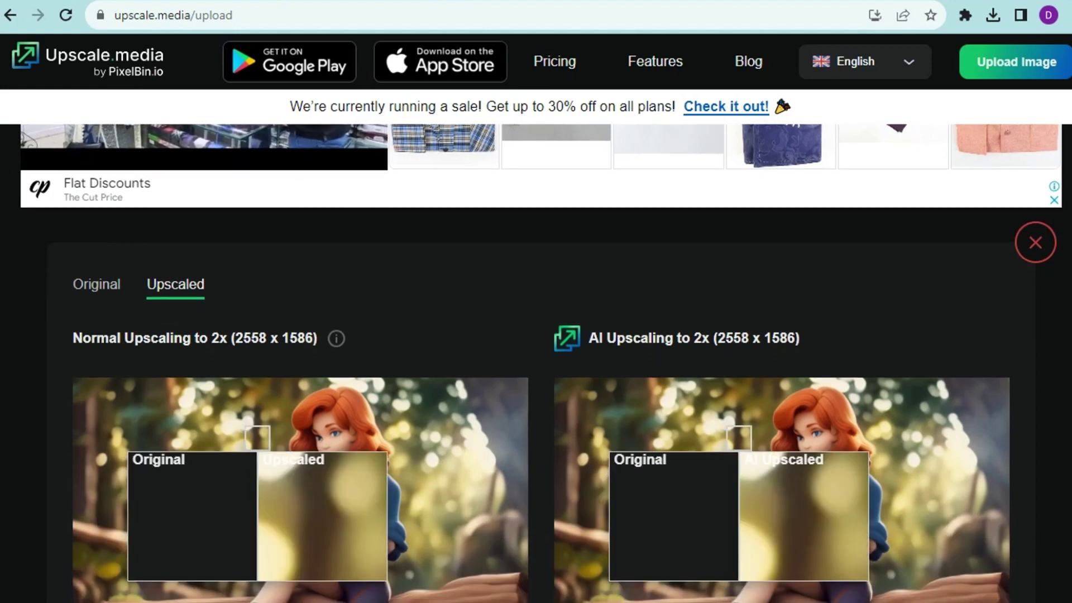
scroll(302, 391, down, 2)
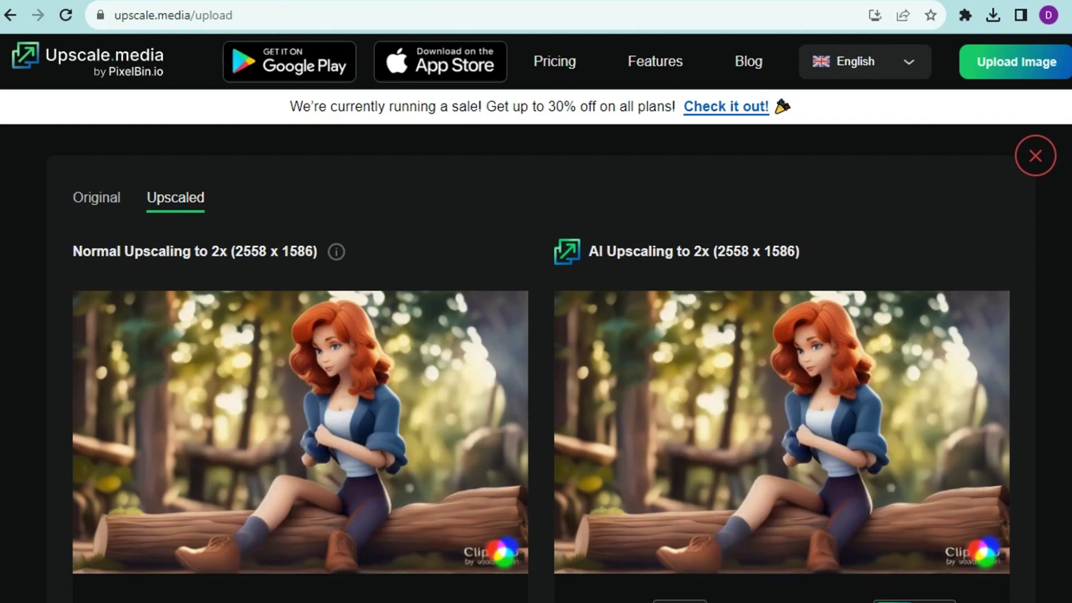
scroll(425, 558, down, 2)
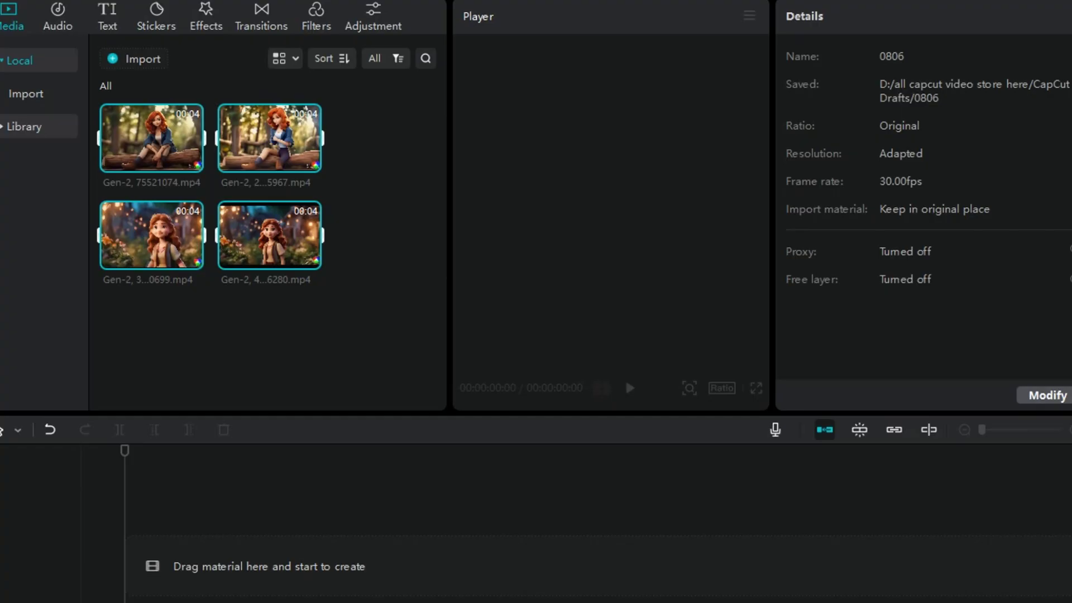
Step: In CapCut, place the four Gen-2 clips on the timeline, forest-garden girl clips before the log clips, and play the sequence
drag(270, 234, 279, 564)
drag(151, 235, 471, 565)
drag(151, 137, 781, 565)
drag(269, 137, 1030, 564)
click(630, 387)
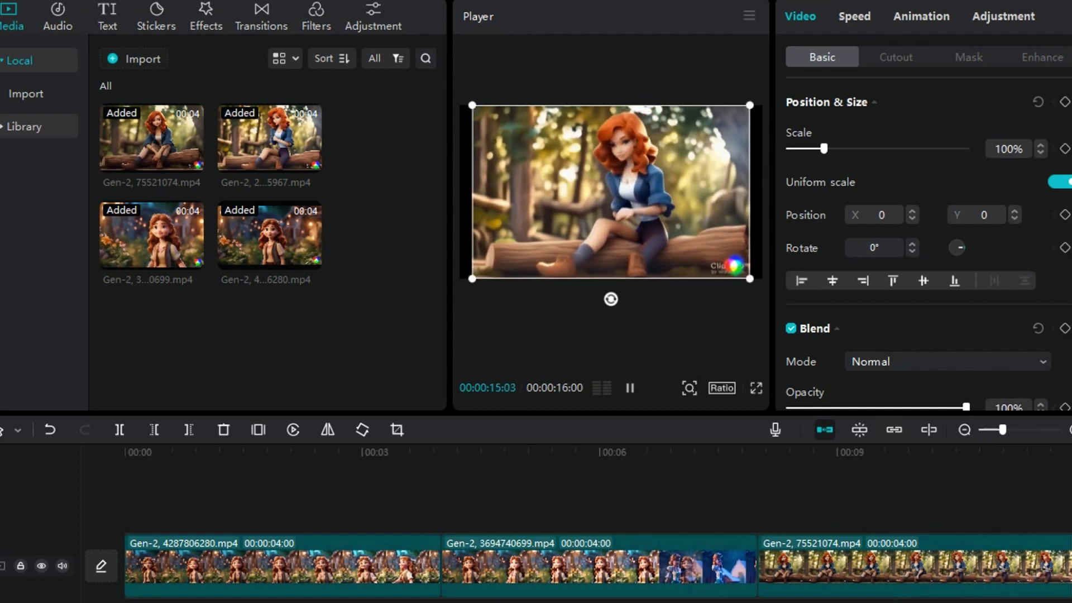
Step: Set the canvas ratio to 16:9 and fit the last clip at 111% scale with its Y position at -122
drag(473, 281, 455, 290)
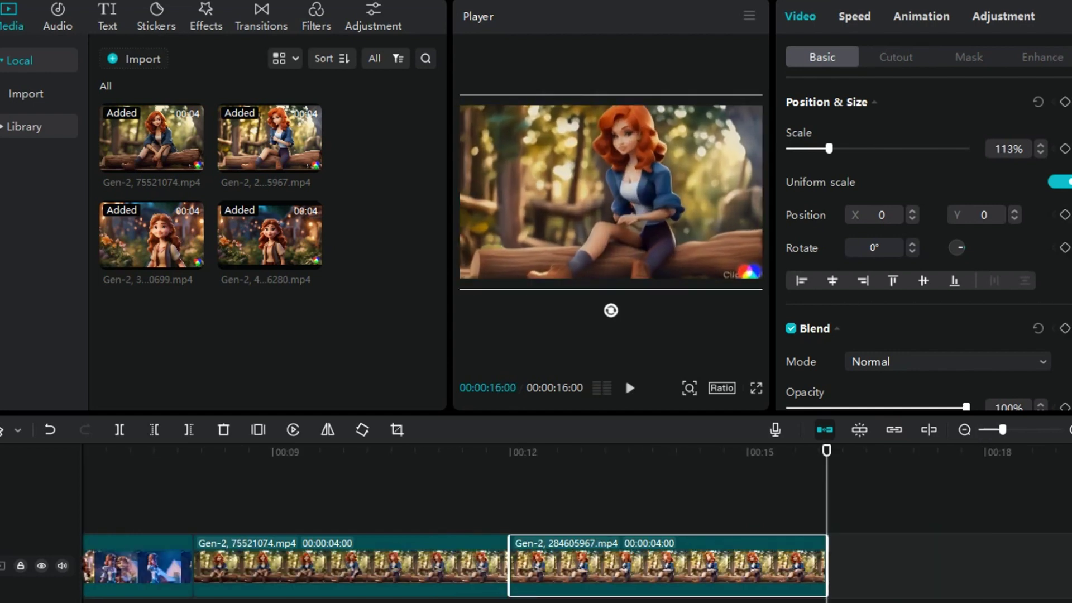
click(722, 387)
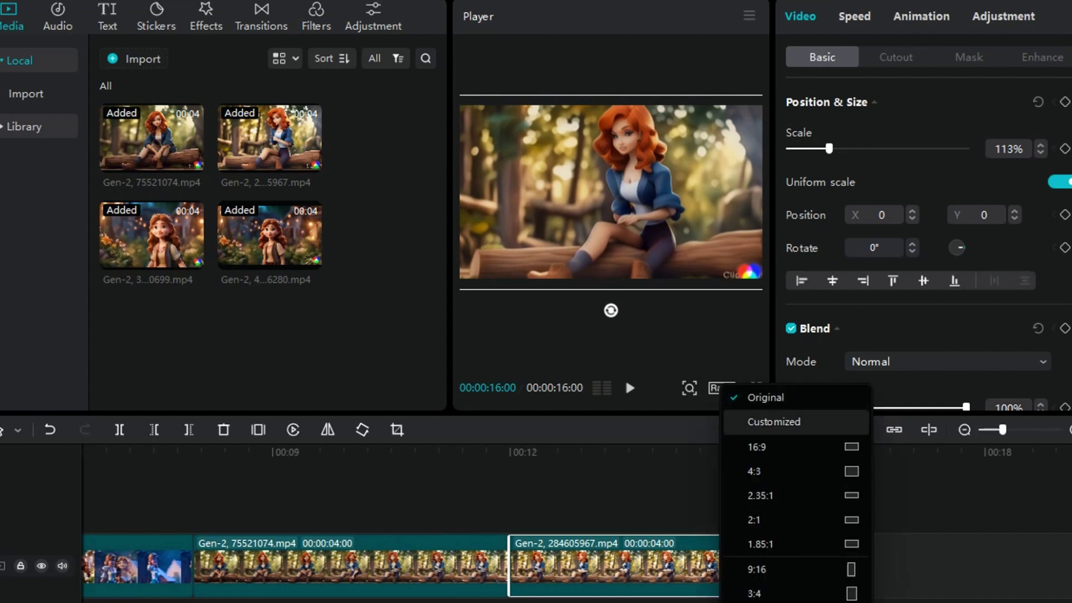
click(759, 447)
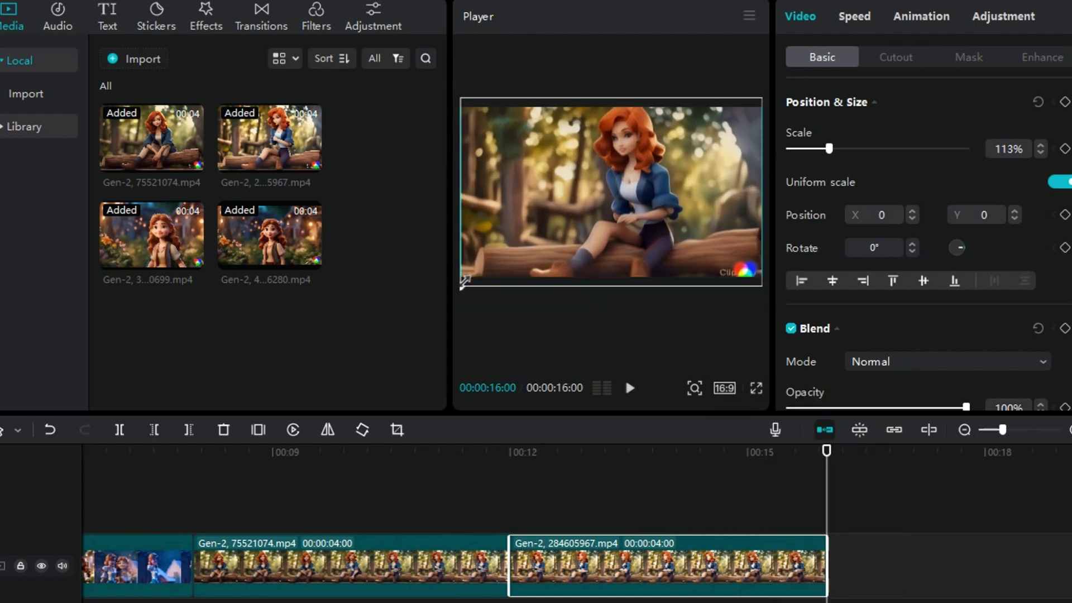
drag(612, 192, 616, 202)
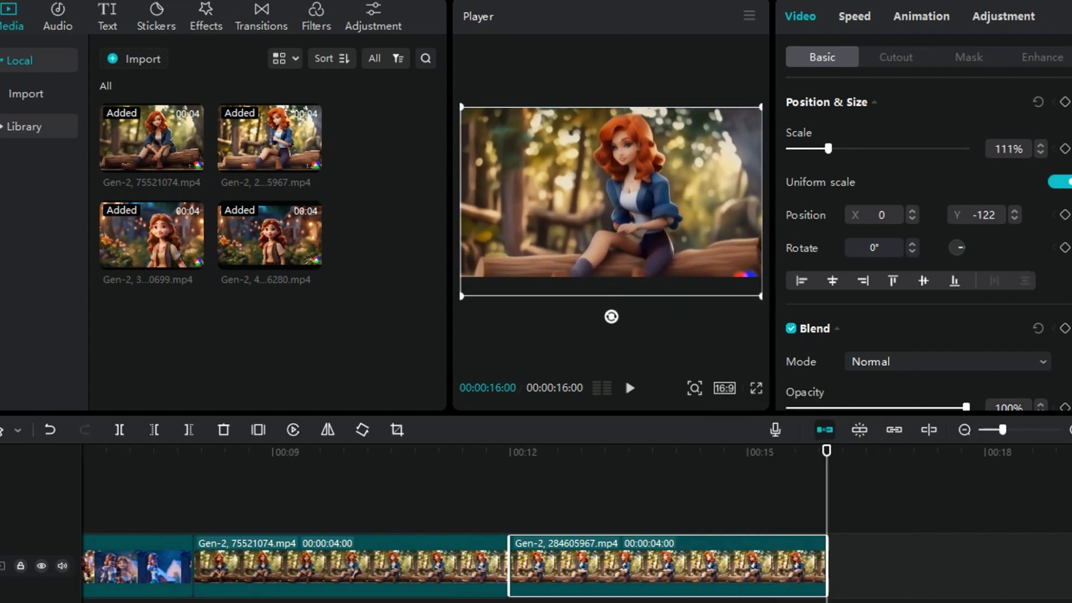
Step: Enlarge the third clip to fill the frame and fit the second clip at 112% scale with its Y position at -125
click(439, 566)
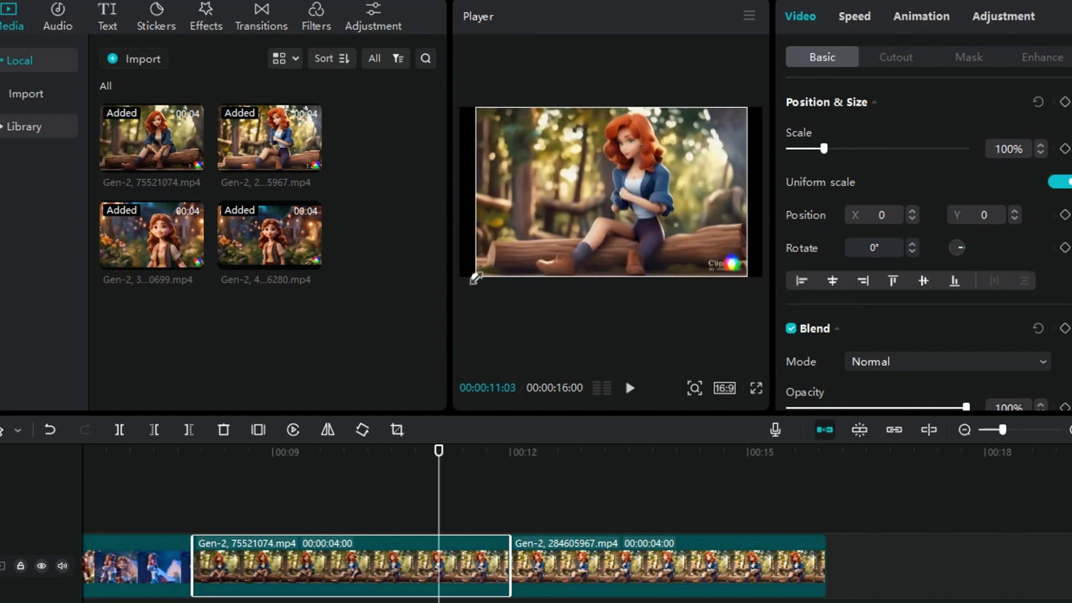
drag(476, 278, 461, 286)
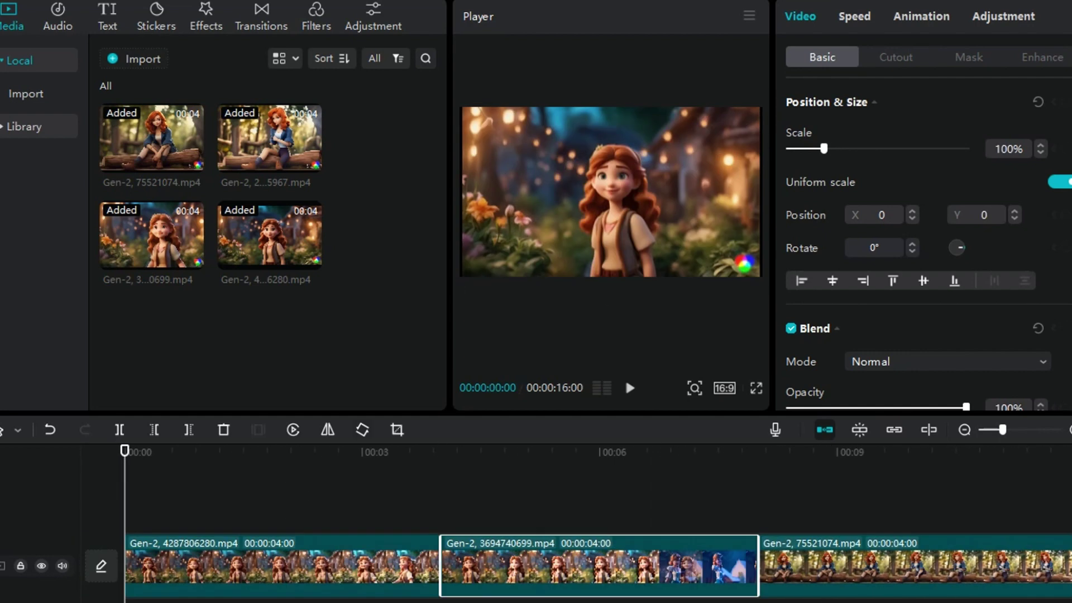
click(282, 566)
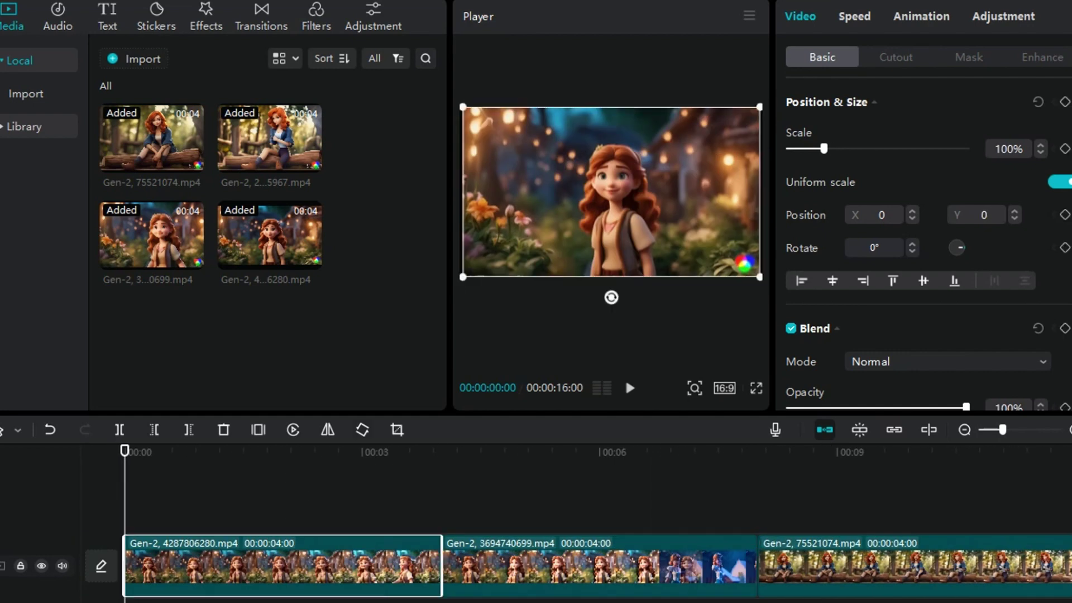
click(523, 452)
click(558, 566)
drag(478, 277, 461, 286)
drag(611, 192, 612, 202)
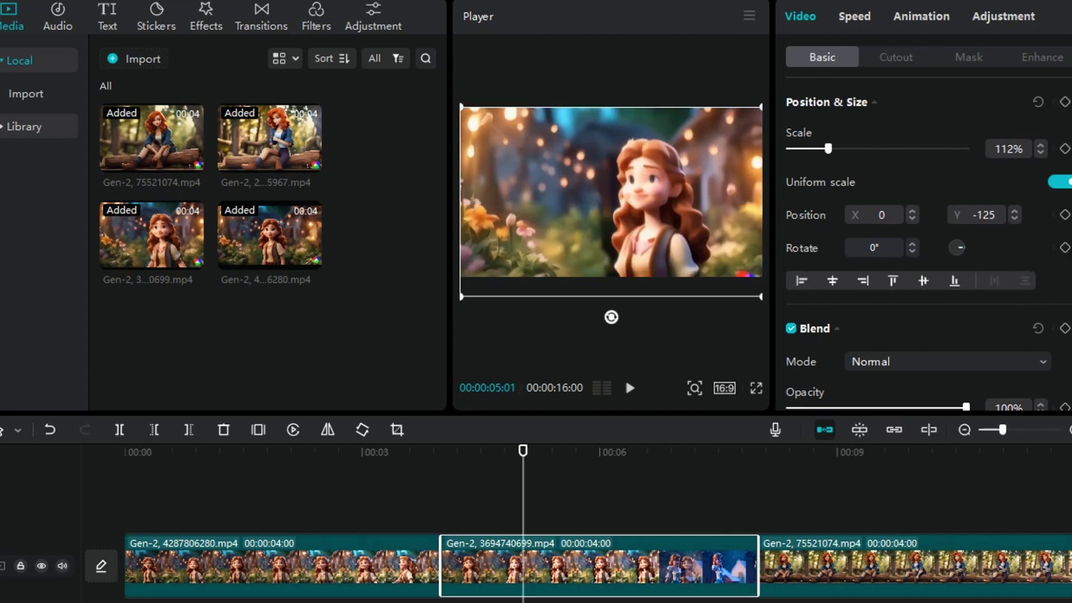
Step: Scale the first clip to 106% to fill the frame and play the sequence from the start
click(357, 567)
drag(522, 451, 362, 451)
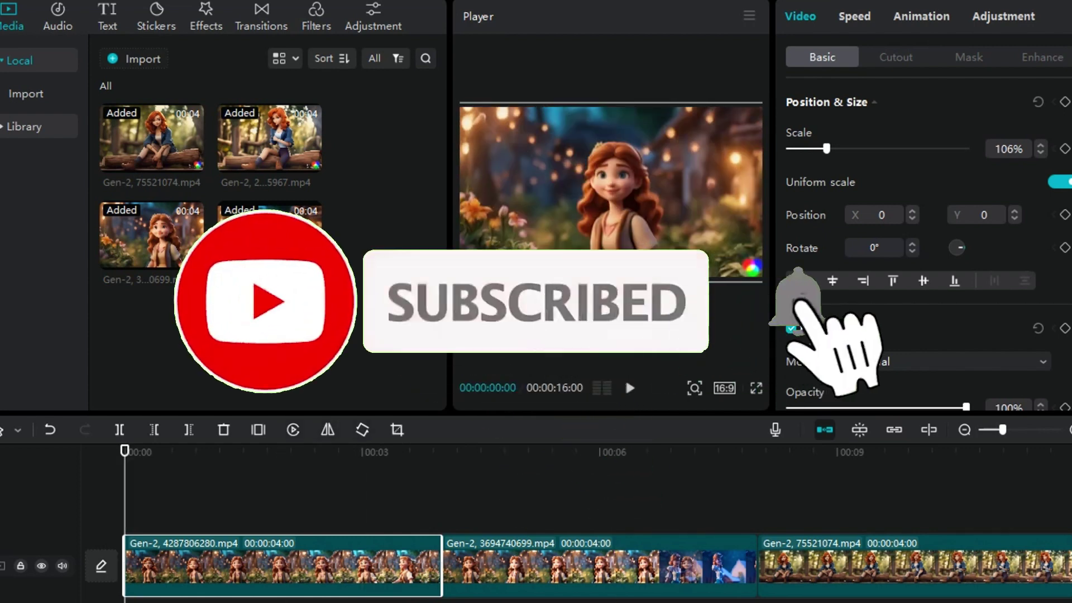
key(space)
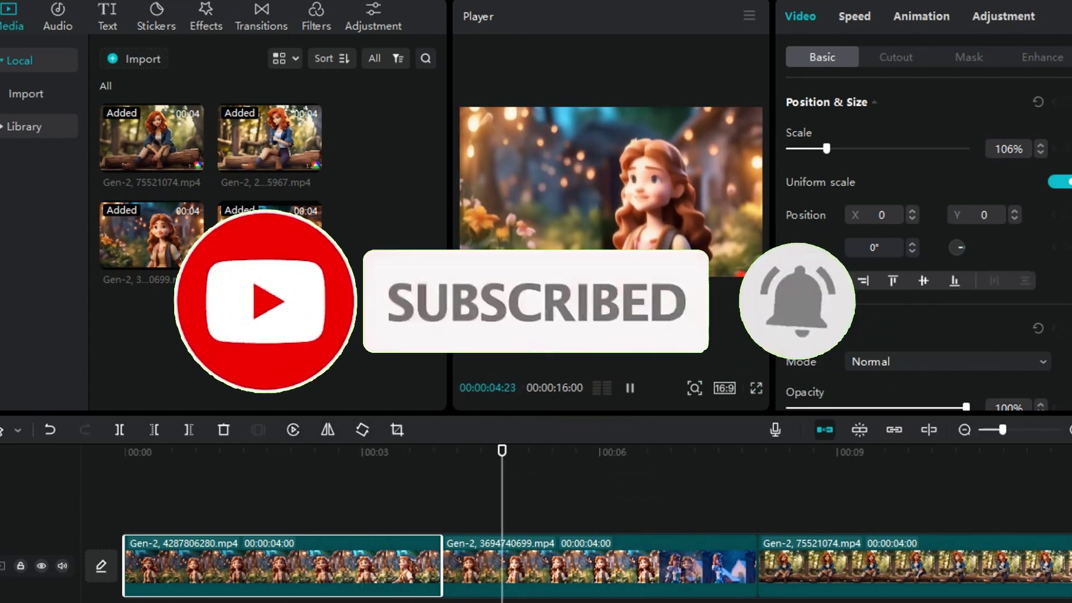